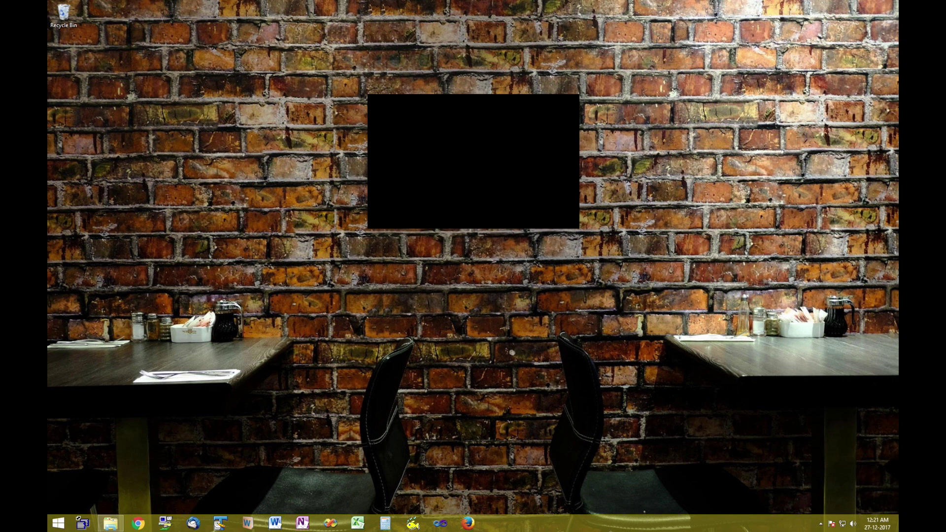
- Open Chrome and go to the Godox website at godox.com
click(139, 523)
click(150, 21)
text(godox.com)
key(Return)
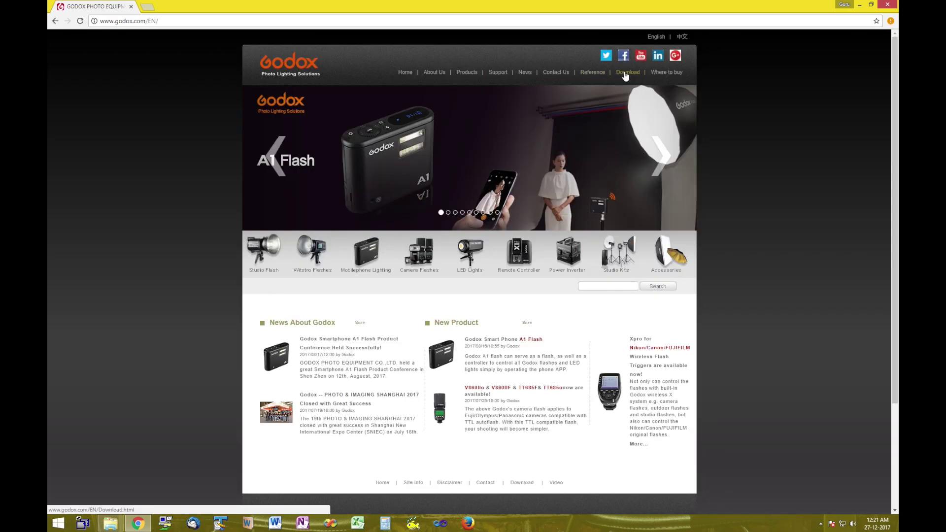
- Open the Download page and look through the G1 and G2 firmware upgrade tables
click(625, 73)
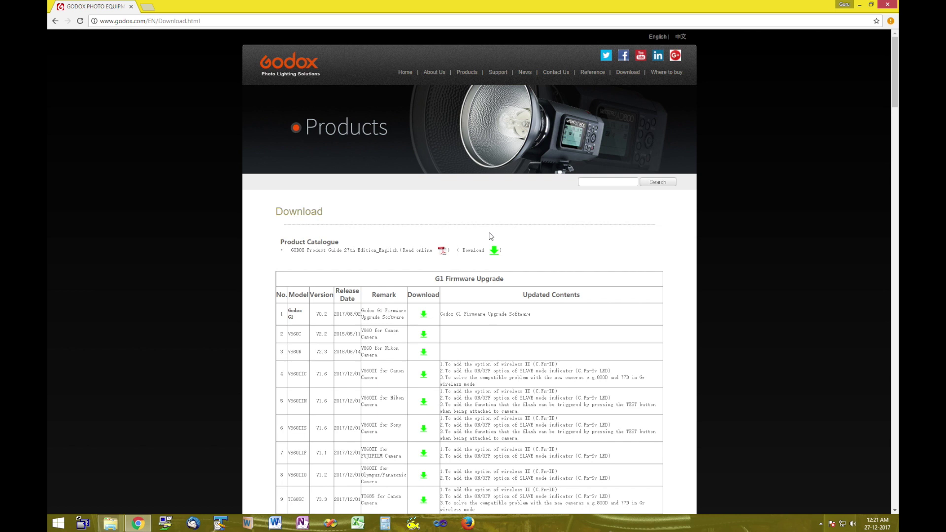
scroll(491, 236, down, 14)
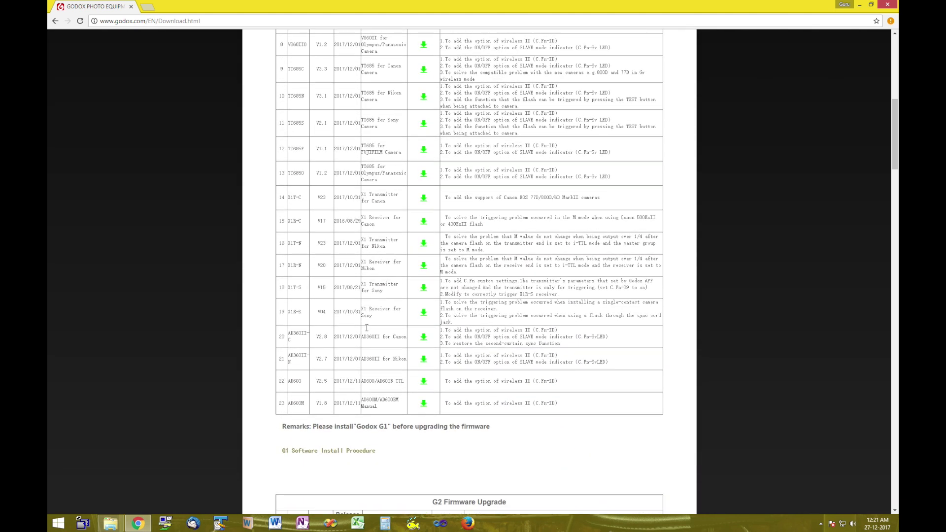
drag(290, 290, 306, 298)
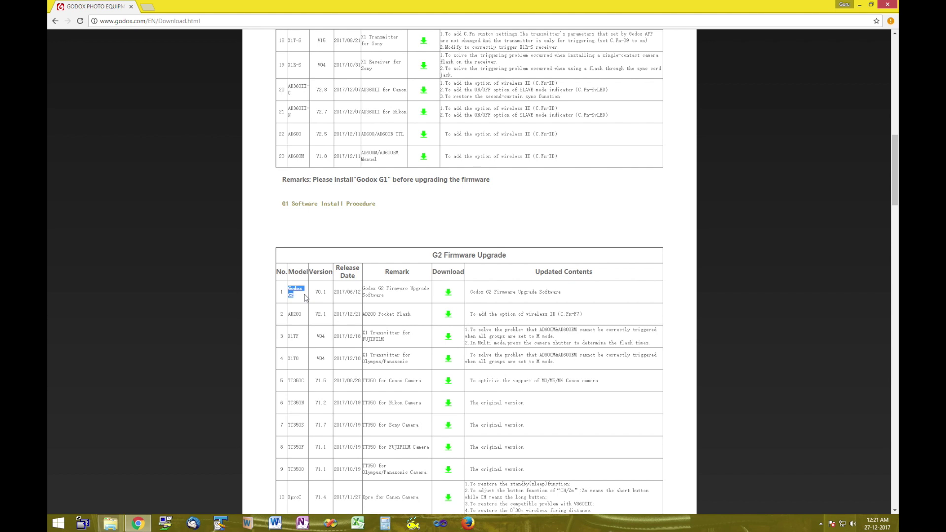
scroll(306, 297, up, 15)
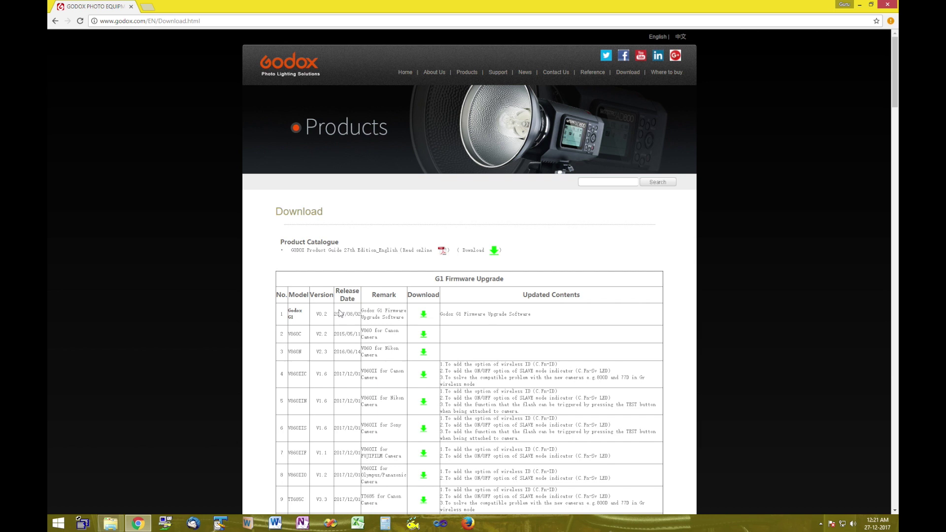
- Download Godox_Firmware_Update_Software_G2.rar and Godox_X1TF_V04.rar from the G2 firmware table
click(290, 313)
triple_click(290, 314)
scroll(366, 362, down, 9)
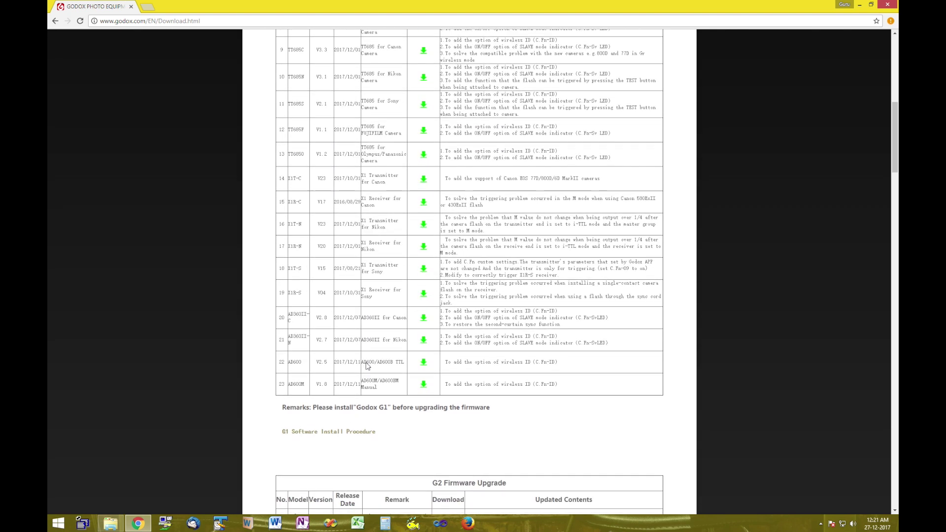
scroll(366, 362, down, 4)
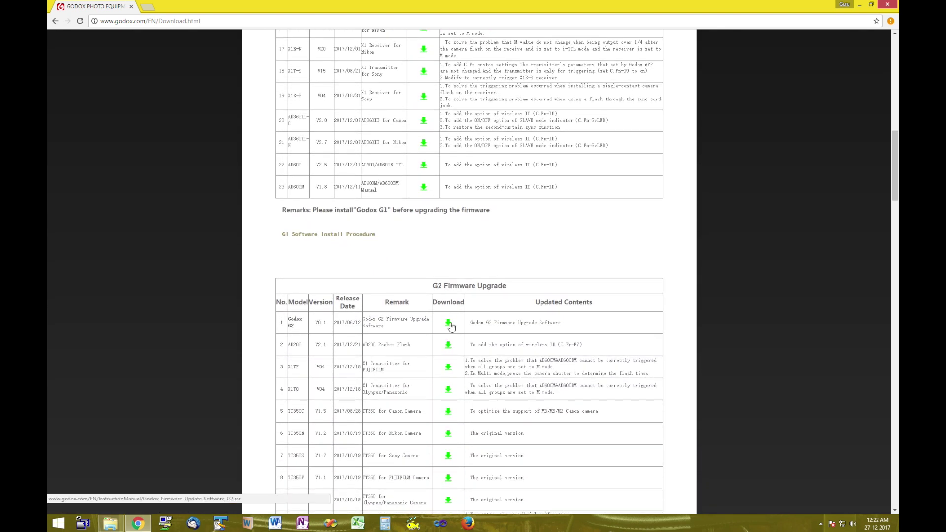
click(449, 324)
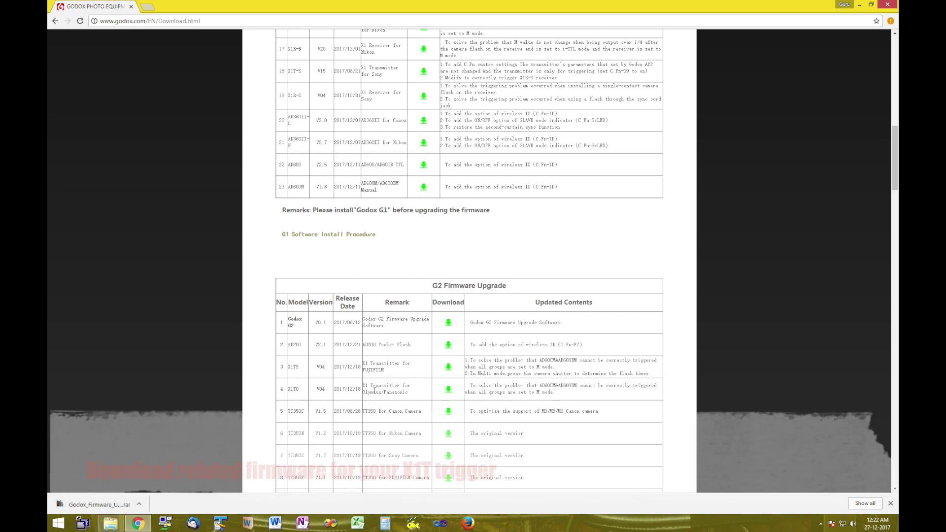
scroll(374, 392, down, 2)
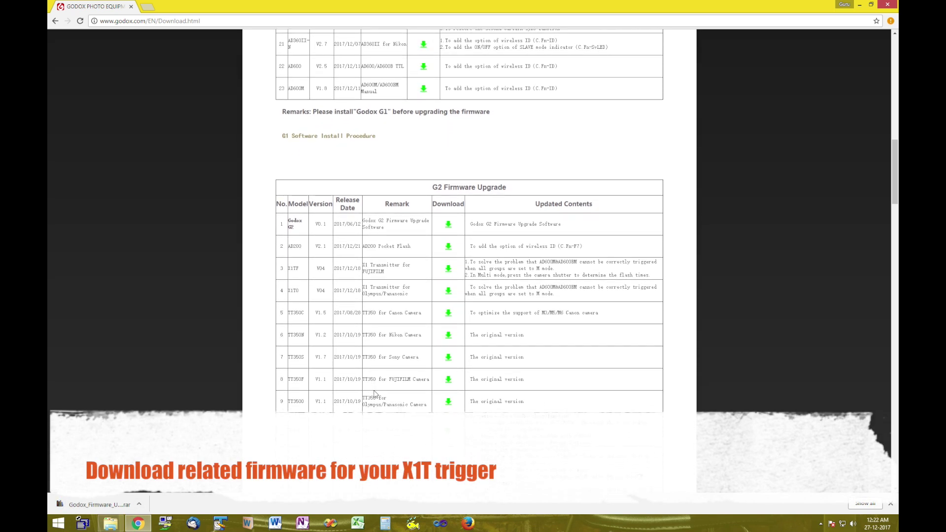
click(448, 269)
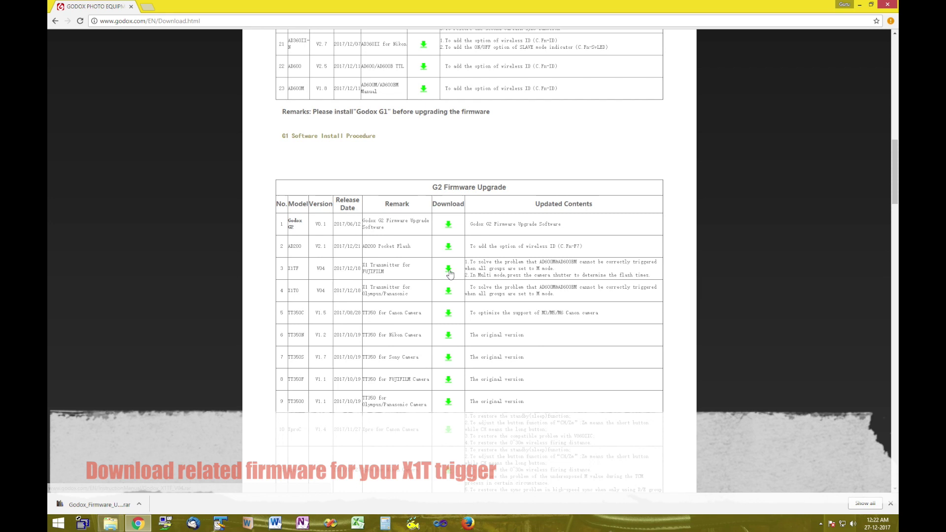
- Show the downloads folder in File Explorer and select the Godox_X1TF_V04.rar archive
click(111, 523)
key(ctrl+a)
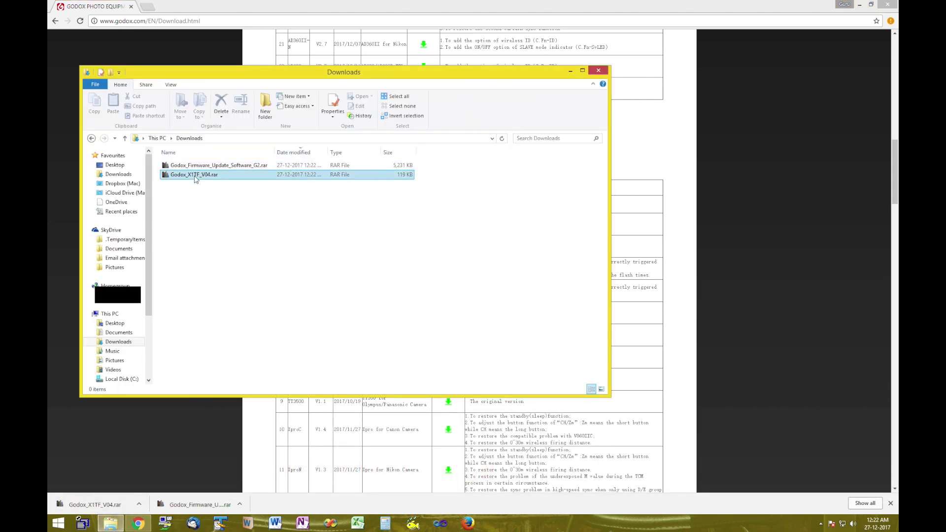
click(196, 175)
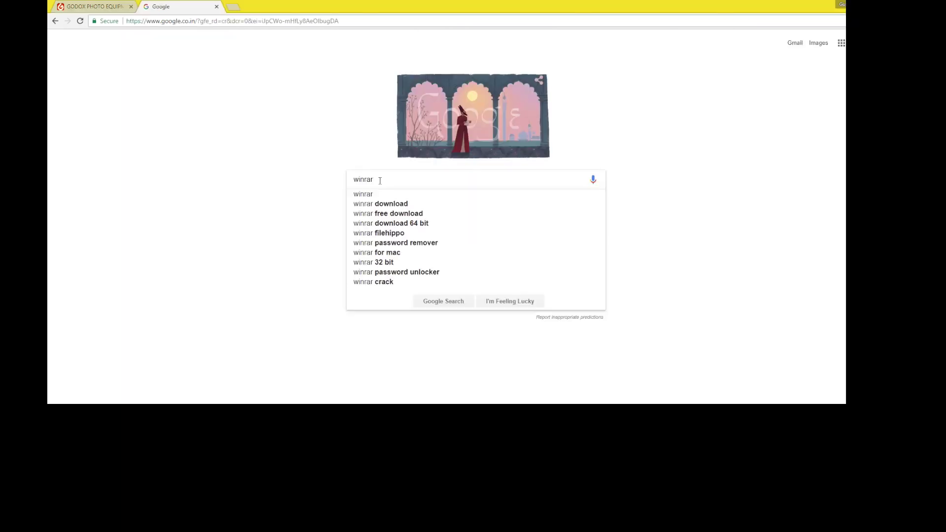
- Search Google for winrar and open the official WinRAR download page at win-rar.com
key(Return)
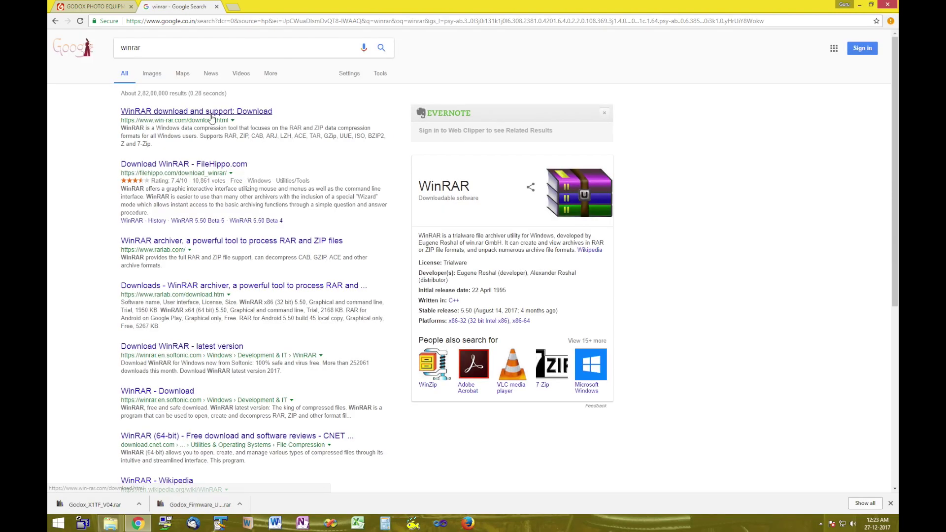
click(212, 117)
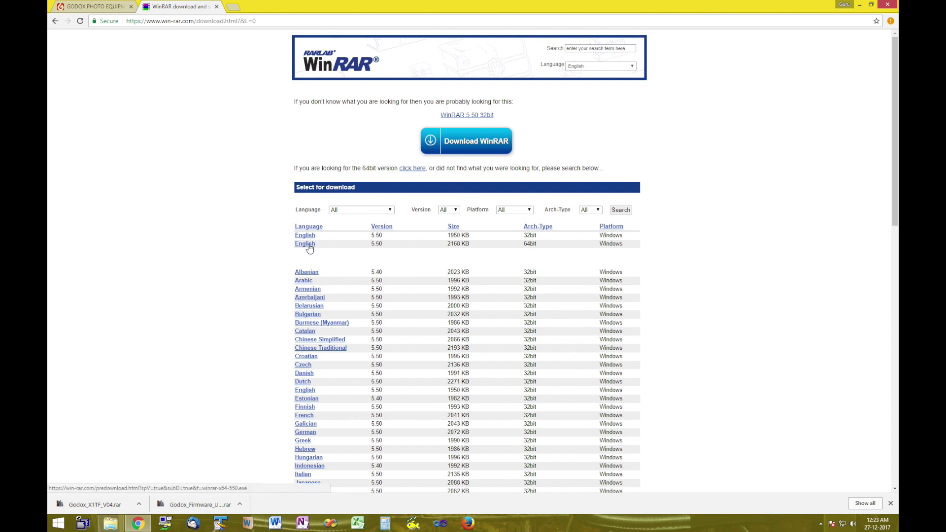
- Download the English 64-bit WinRAR 5.50 installer, winrar-x64-550.exe
click(309, 245)
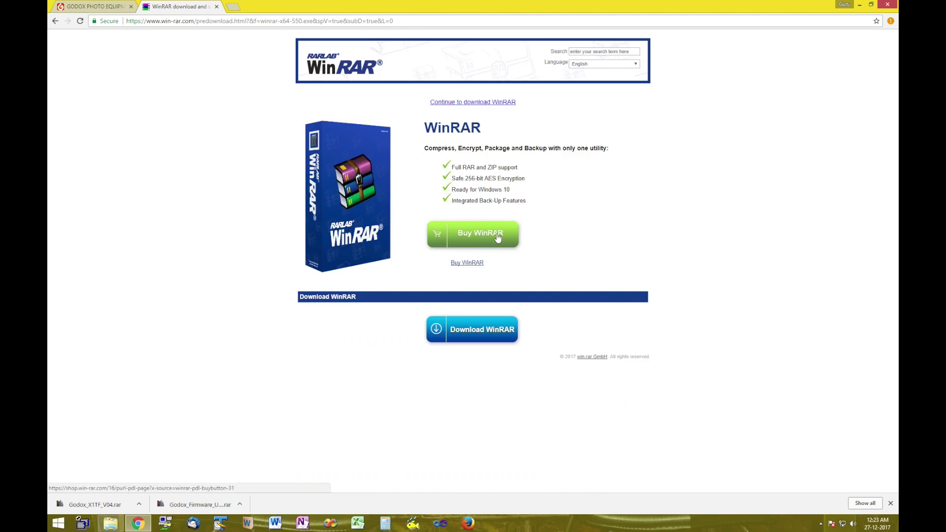
click(499, 332)
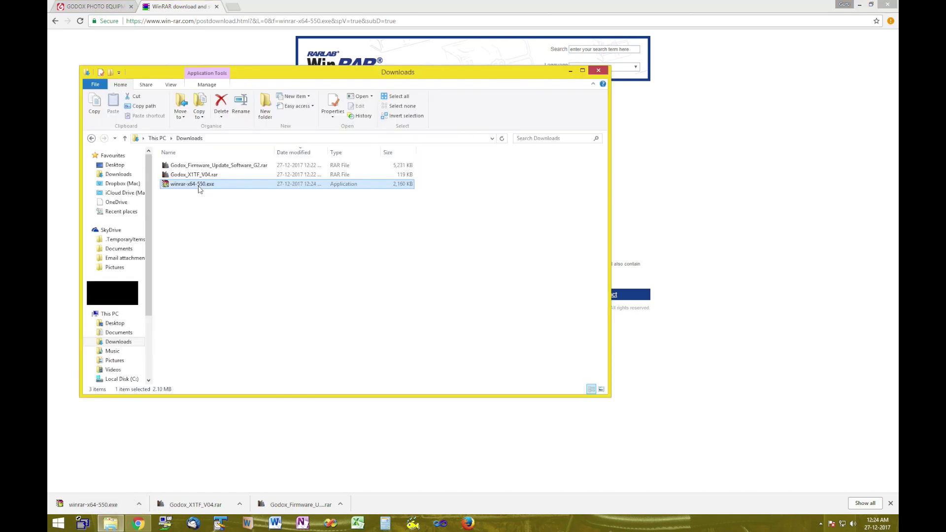
- Run winrar-x64-550.exe and install WinRAR 5.50 into C:\Program Files\WinRAR with default associations
double_click(199, 186)
click(384, 284)
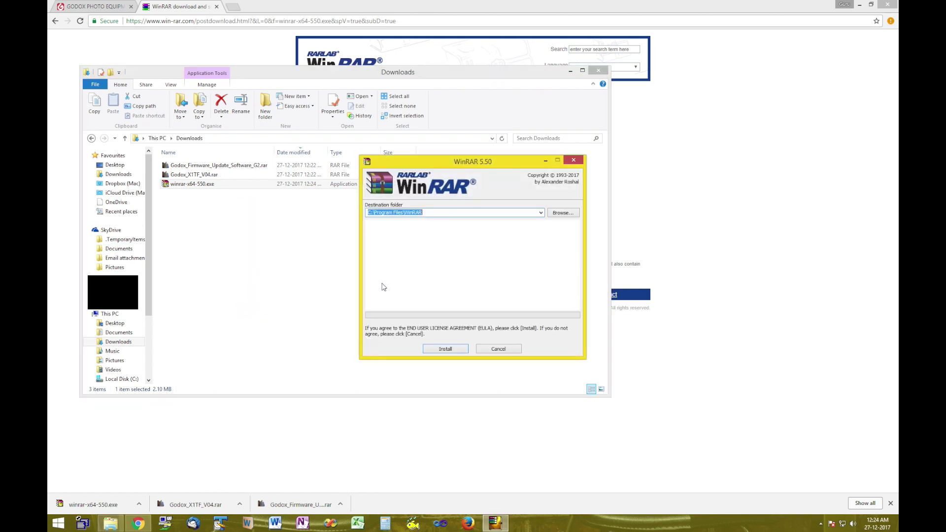
click(459, 353)
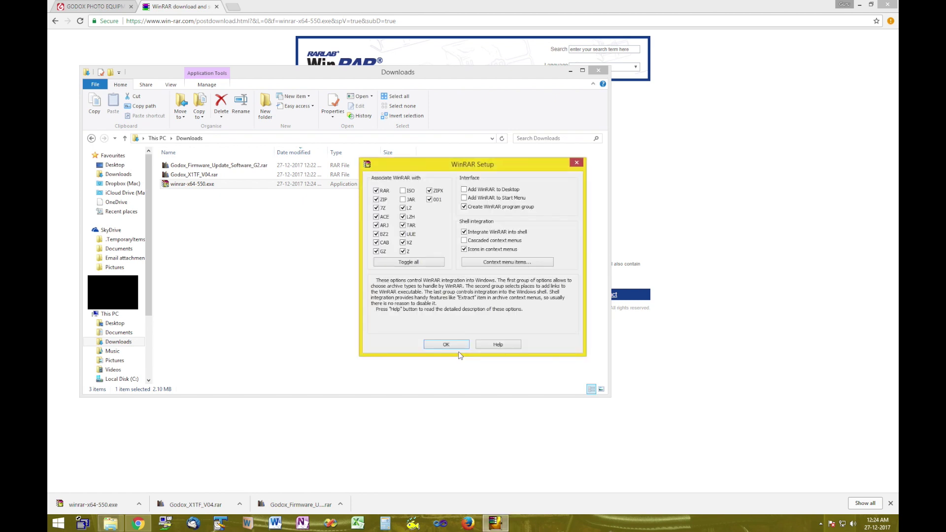
click(456, 344)
- Close WinRAR setup, extract the G2 updater archive into its own folder and open it
click(471, 343)
click(211, 185)
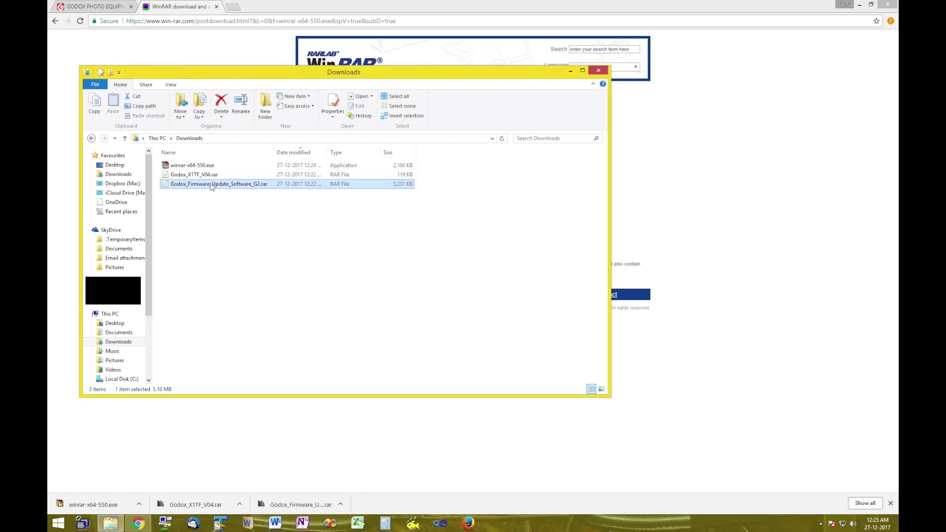
right_click(211, 186)
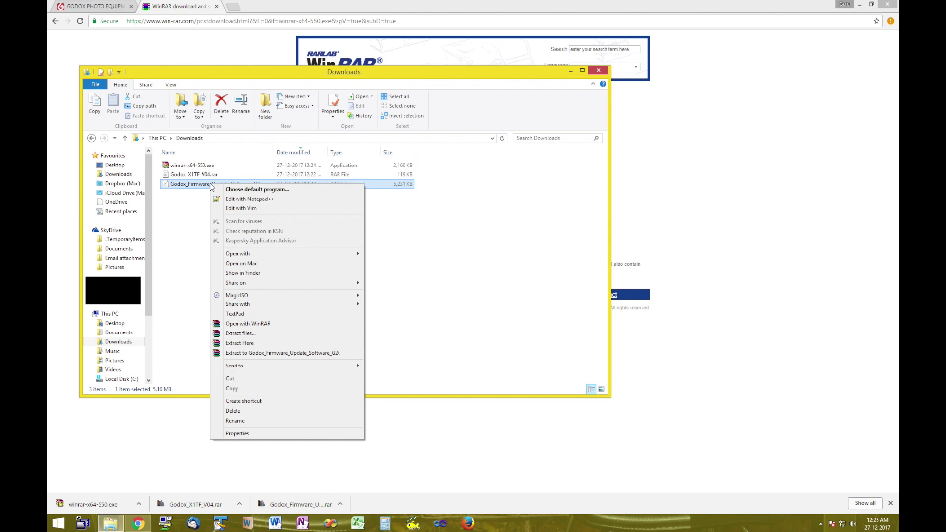
click(255, 354)
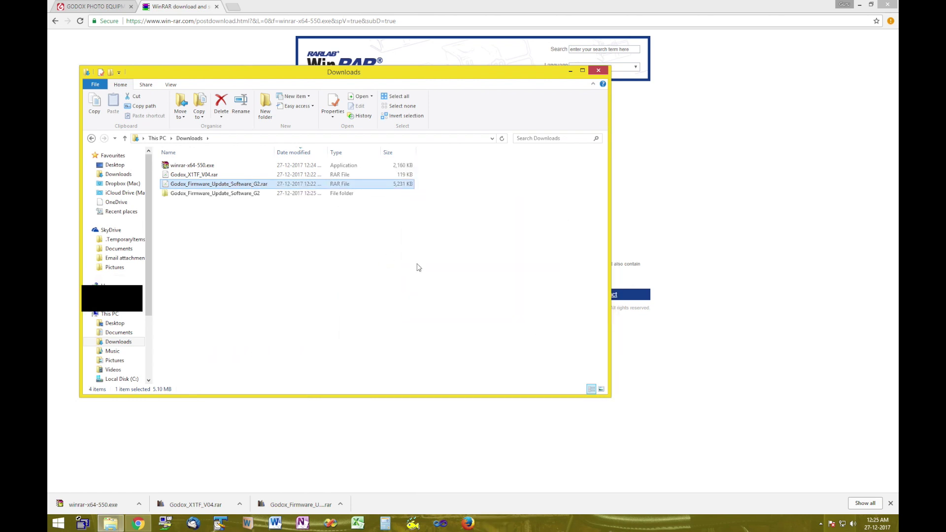
click(243, 196)
double_click(243, 196)
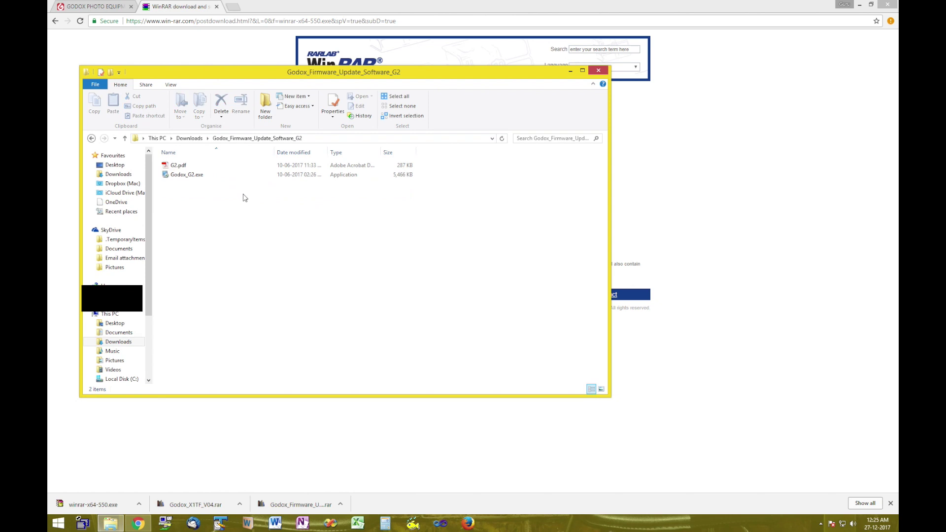
- Extract Godox_X1TF_V04.rar into a Godox_X1TF_V04 folder and open that folder
click(94, 139)
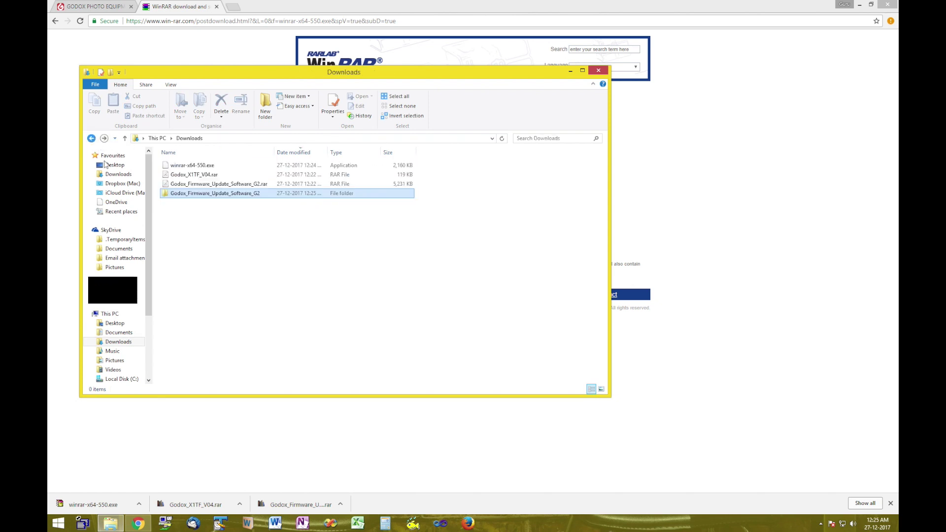
right_click(210, 178)
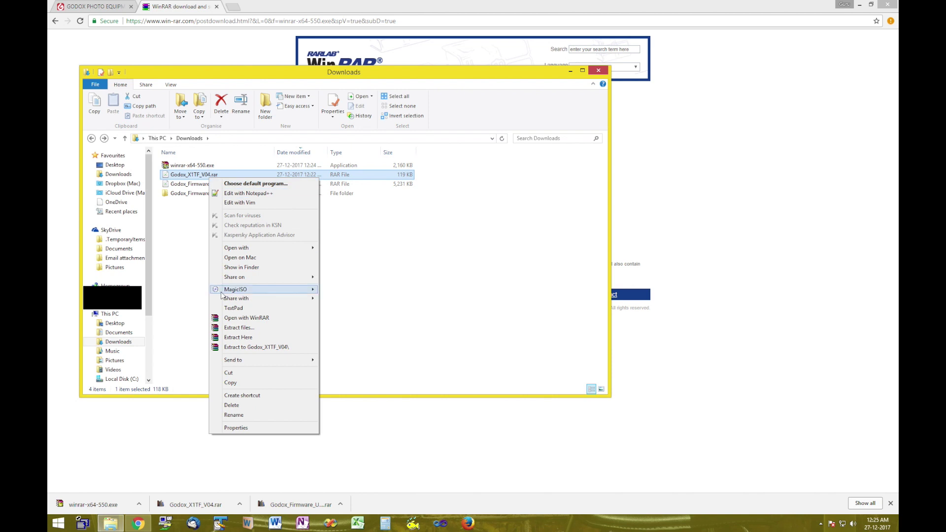
click(252, 347)
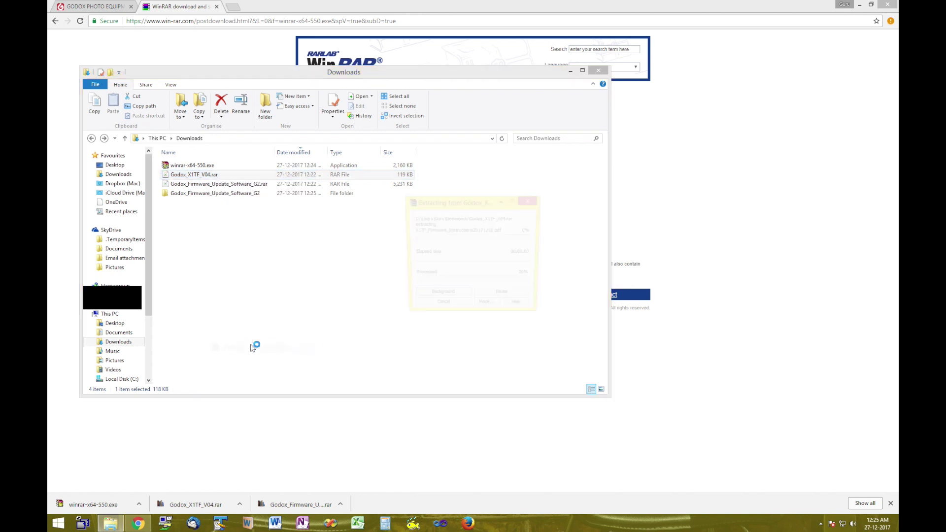
double_click(191, 175)
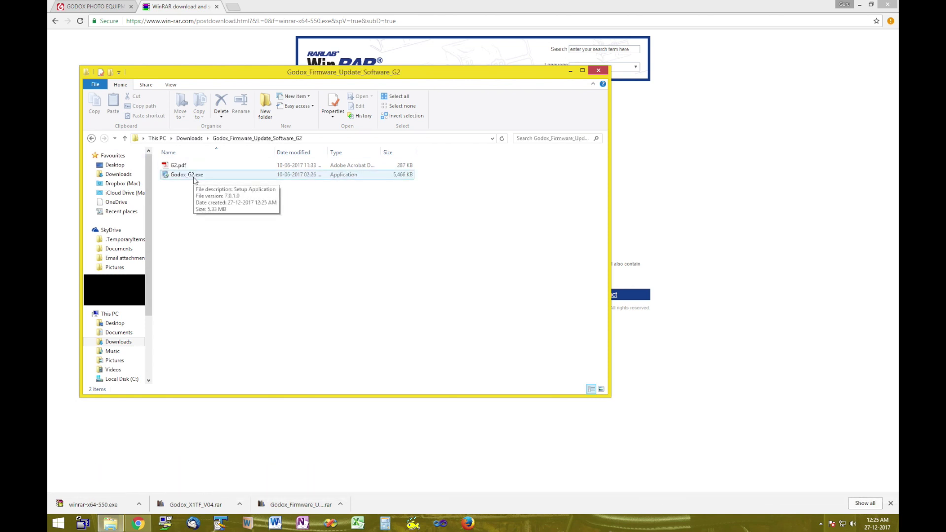
- Run Godox_G2.exe and install Godox G2 Ver0.1 to C:\Program Files (x86)\Godox G2 with defaults
double_click(188, 175)
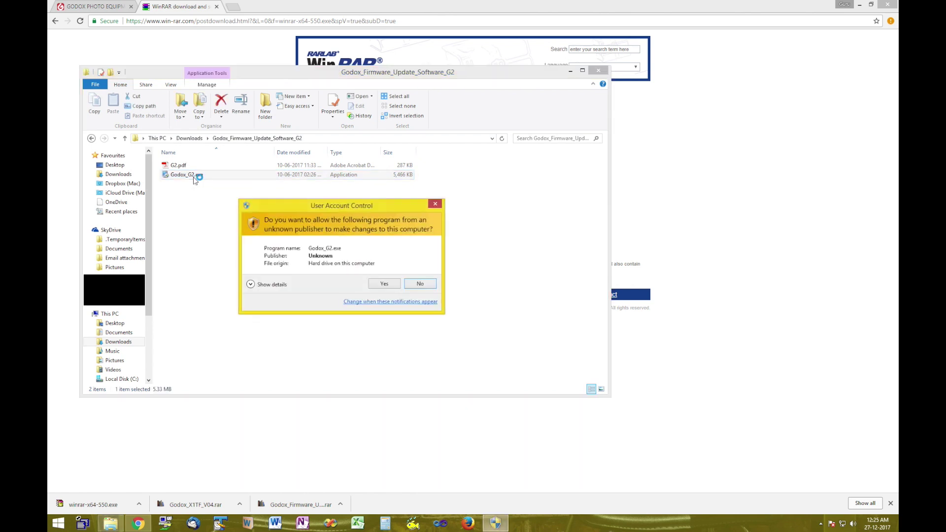
click(385, 286)
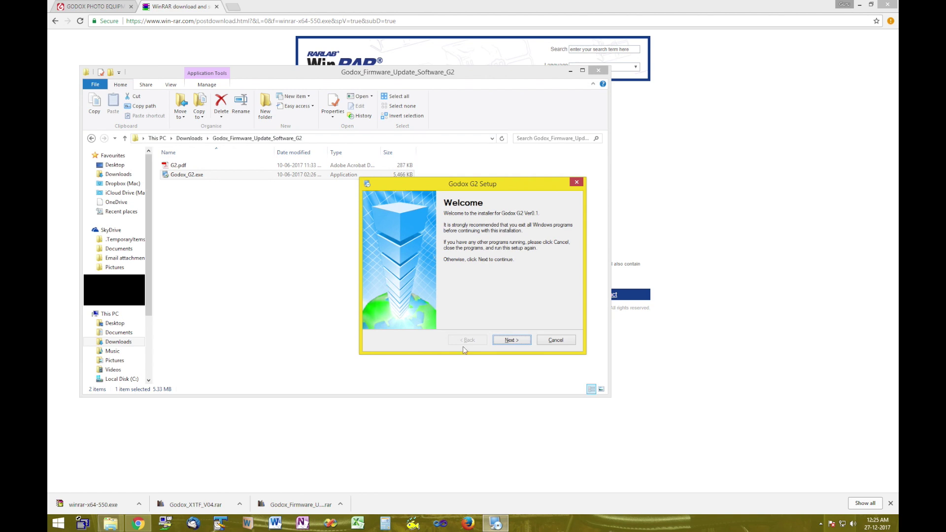
click(513, 339)
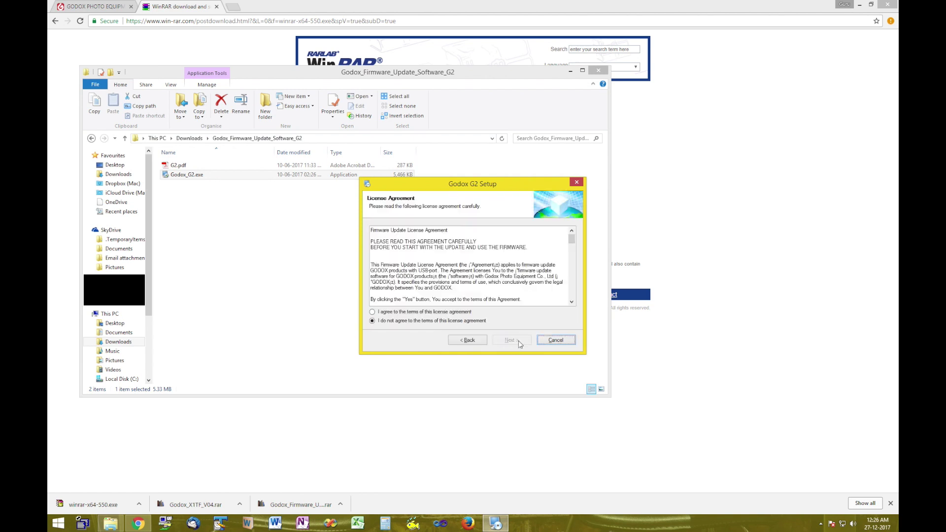
click(419, 312)
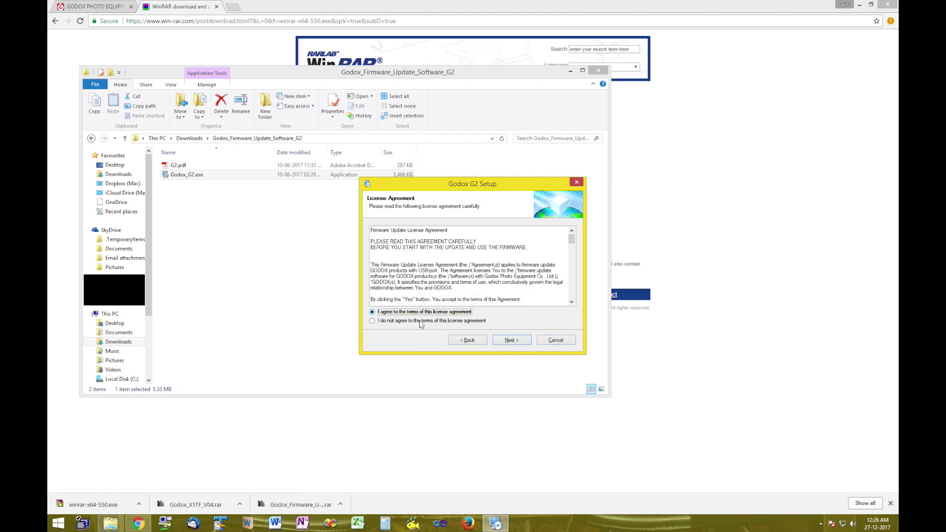
click(512, 340)
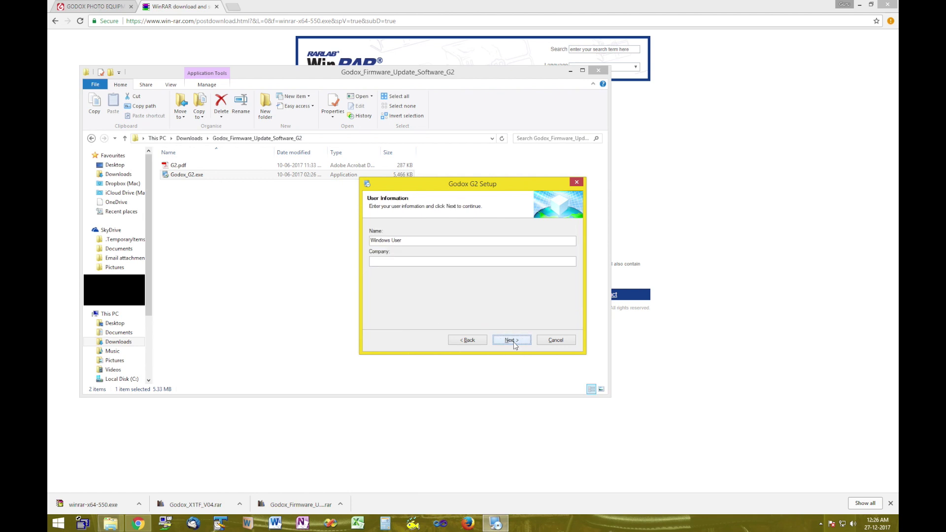
click(513, 341)
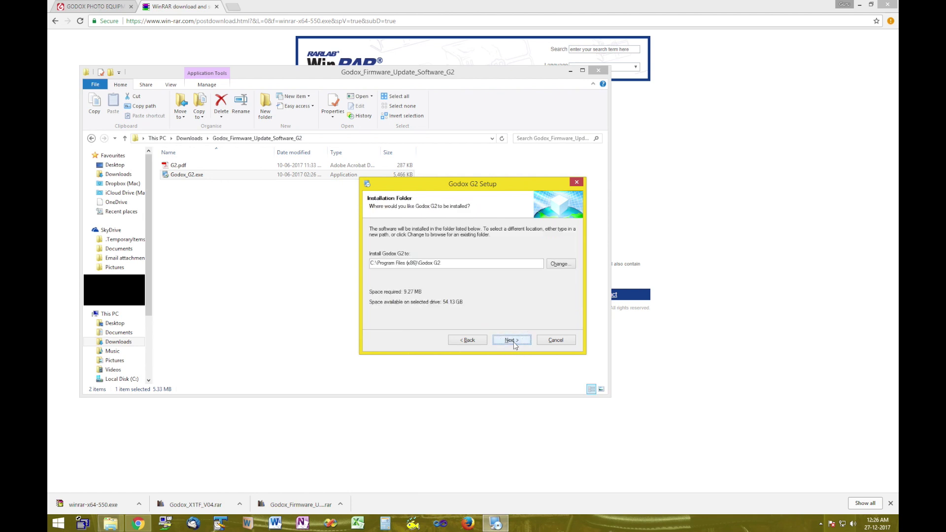
click(513, 340)
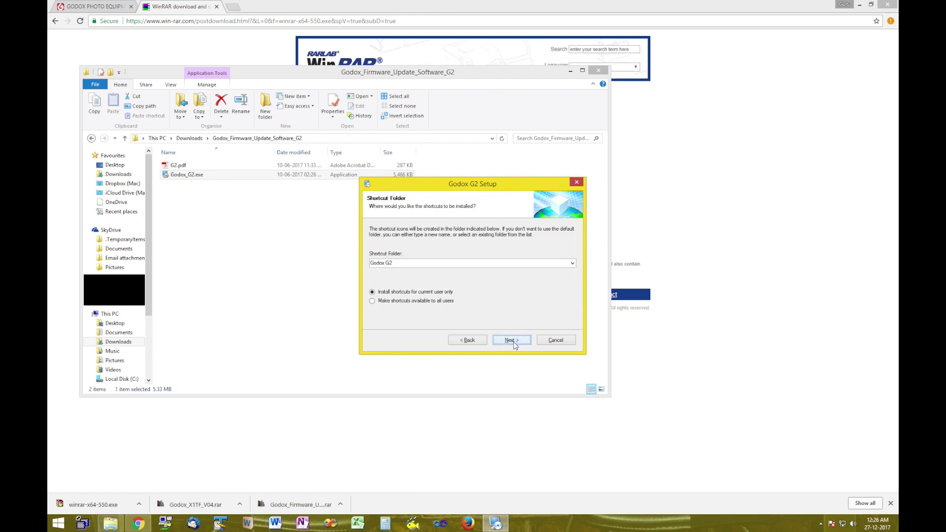
click(513, 341)
click(514, 342)
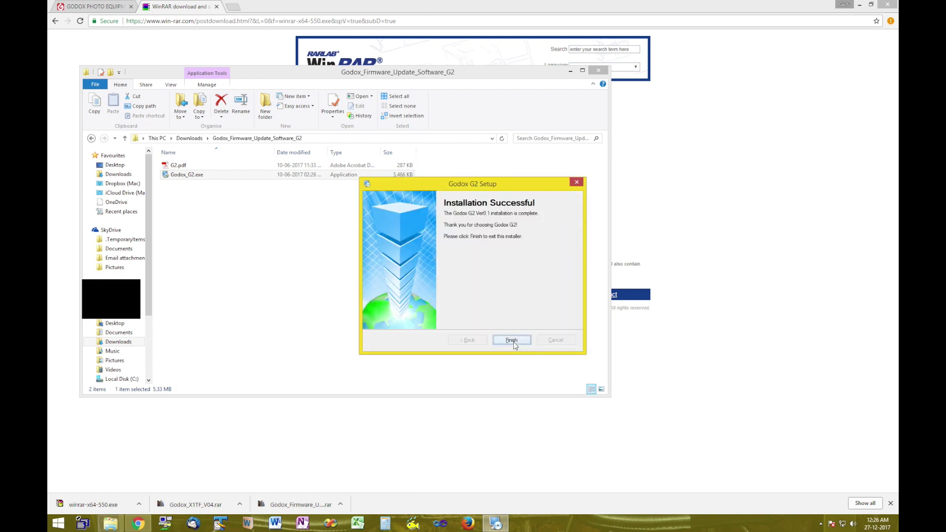
click(514, 342)
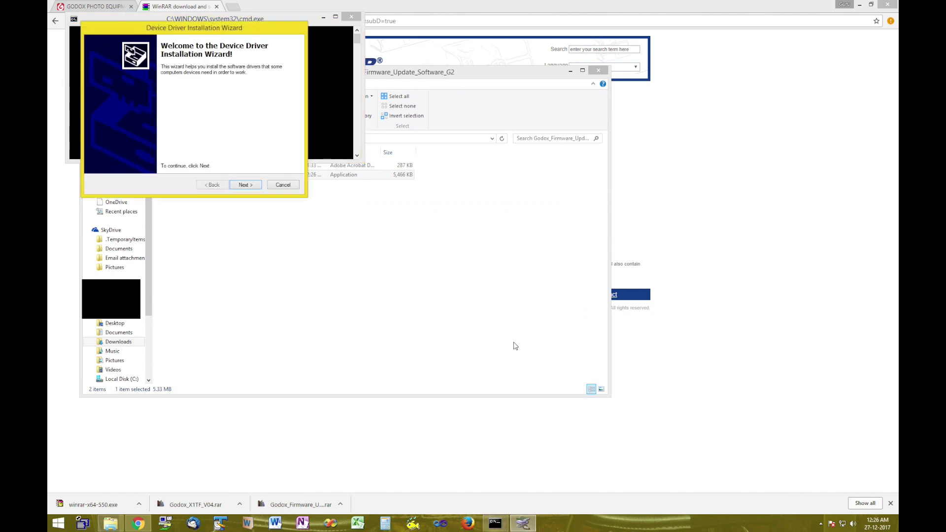
- Install the STMicroelectronics device driver and close the driver wizard
click(241, 188)
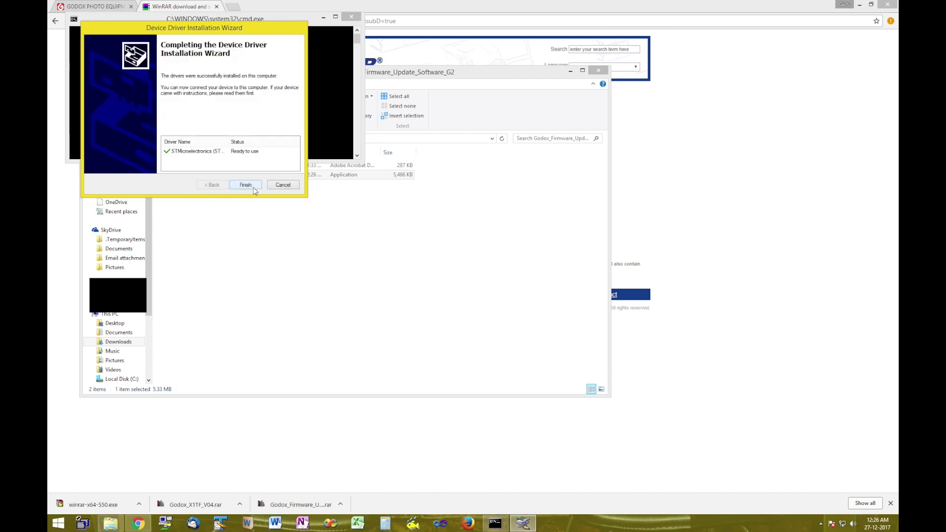
click(254, 189)
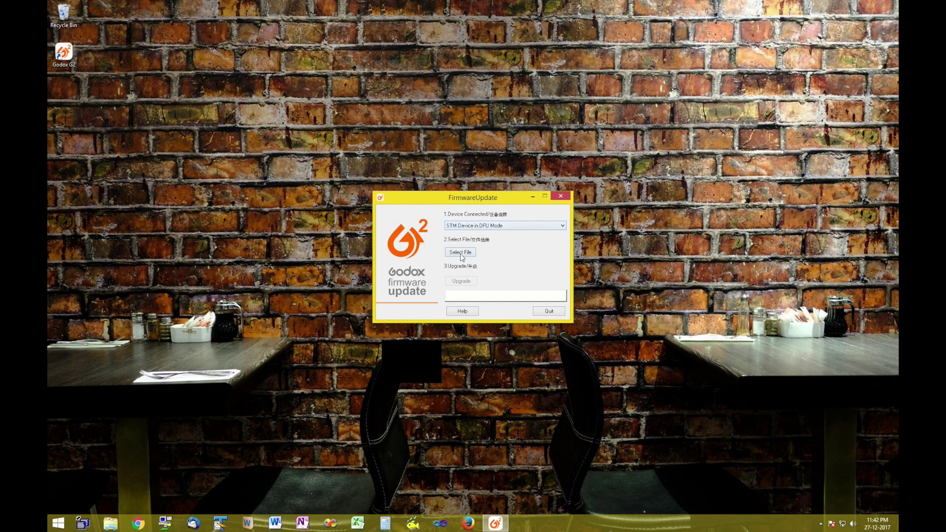
- Load X1TF_V04.dfu, flash it to the X1T trigger until verified, then quit the updater
click(460, 254)
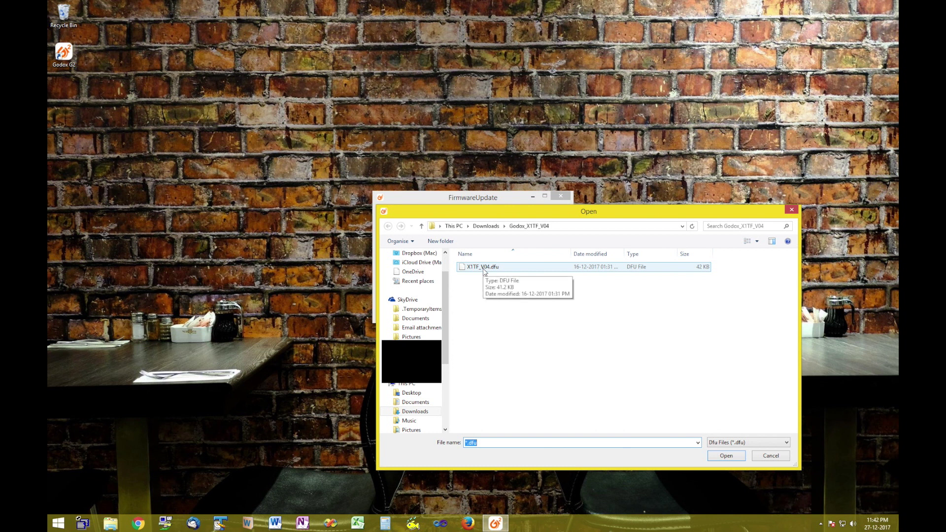
click(716, 457)
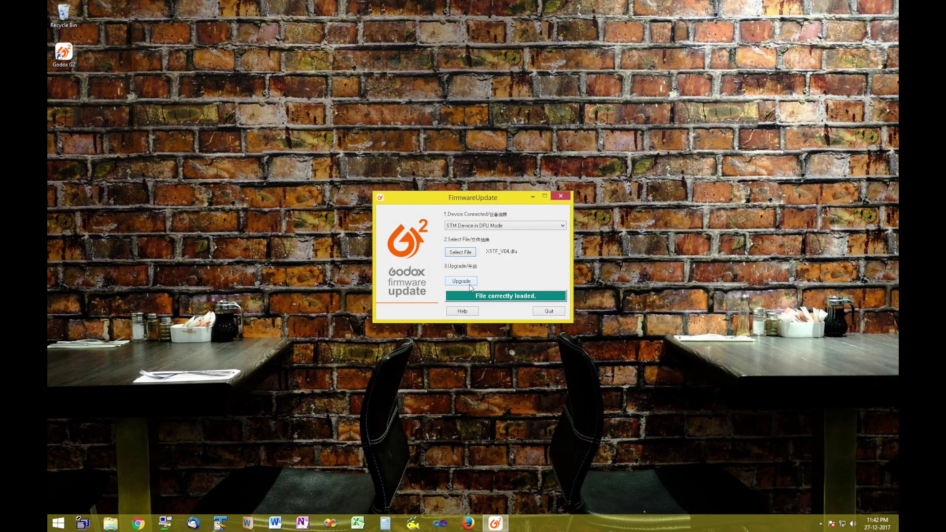
click(470, 284)
click(549, 312)
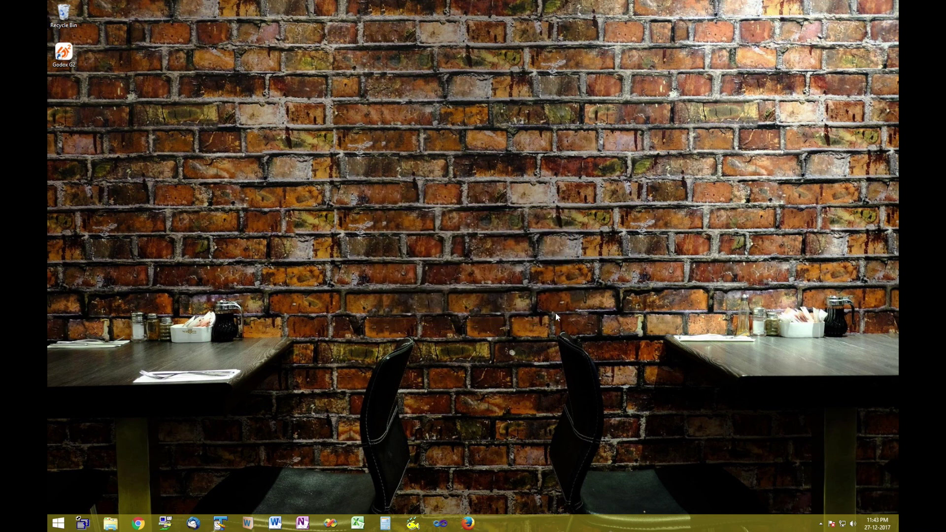